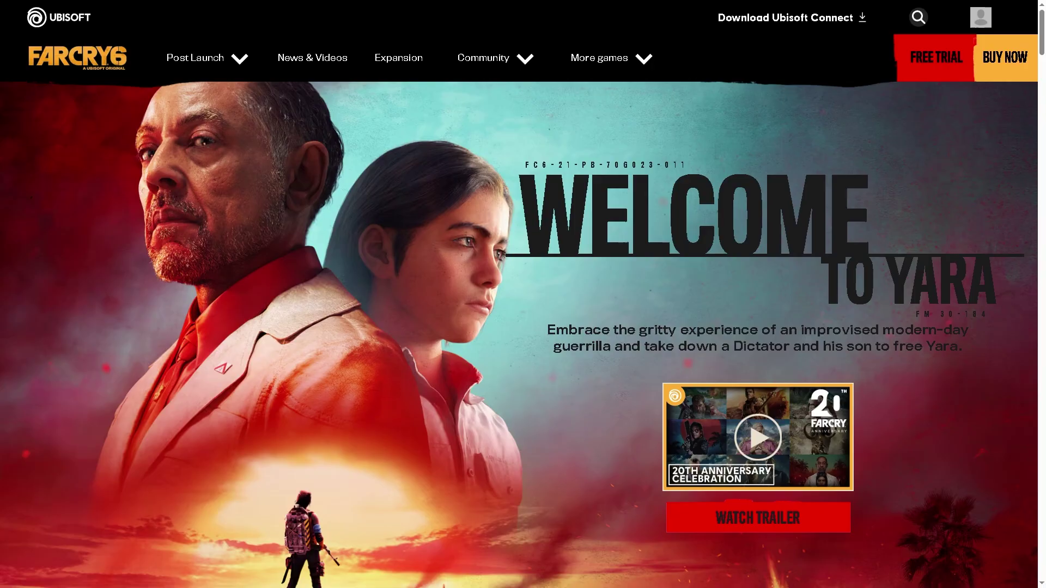
End the EpicGamesLauncher process in Task Manager, then close Task Manager
key(ctrl+shift+Escape)
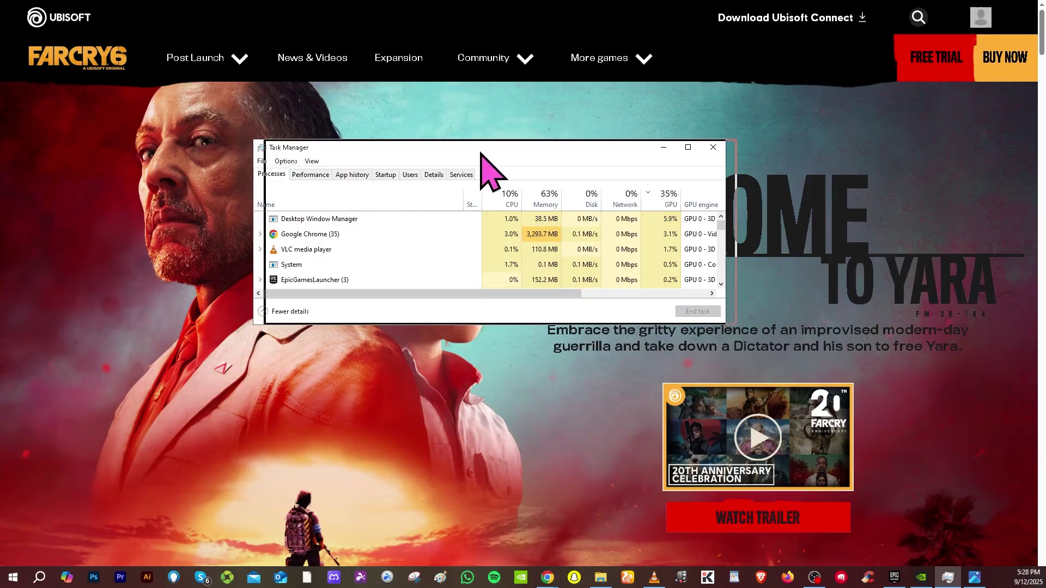
drag(468, 152, 611, 161)
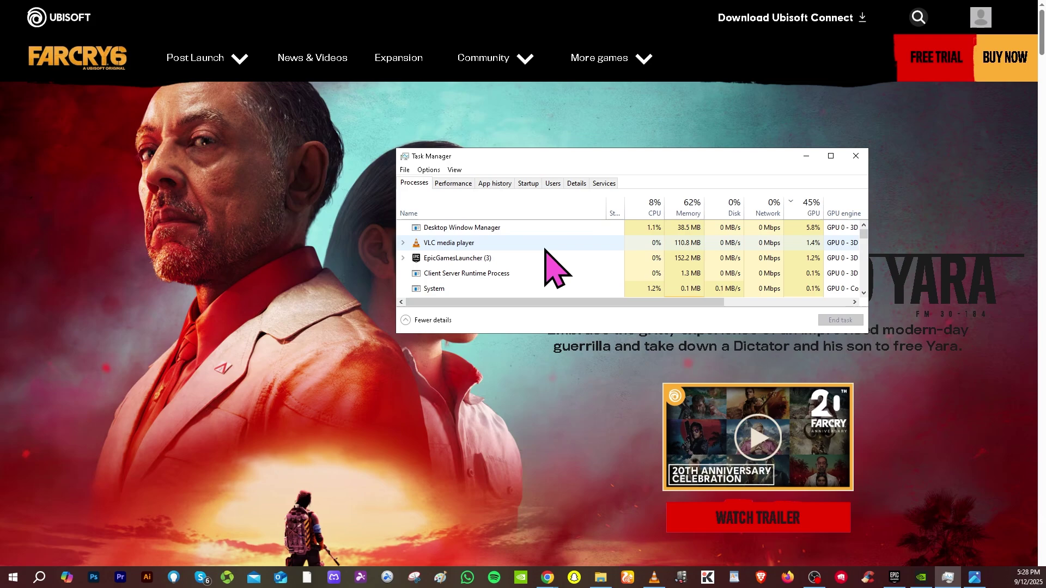
right_click(463, 258)
right_click(433, 288)
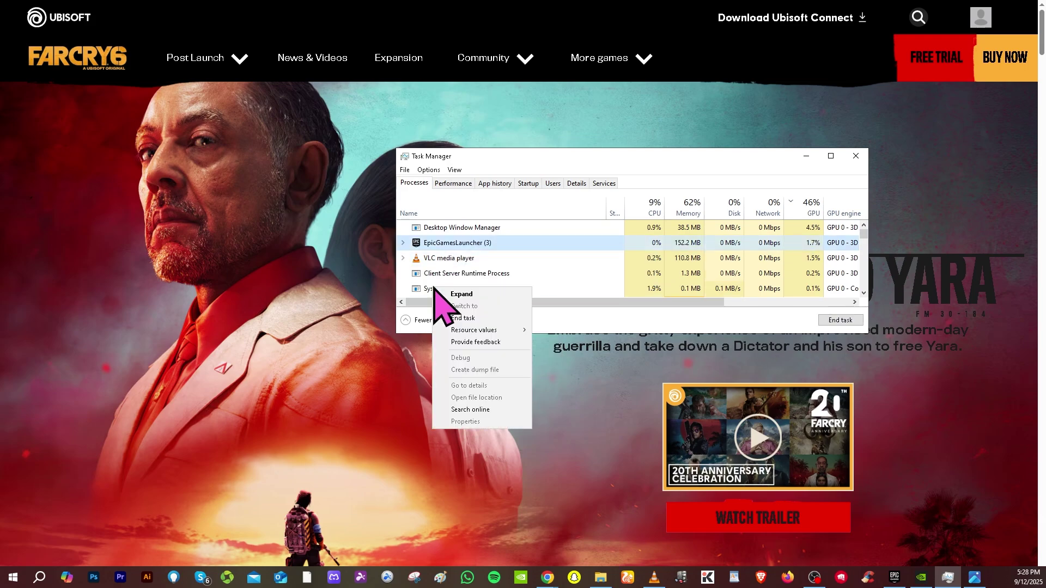
right_click(460, 245)
right_click(450, 262)
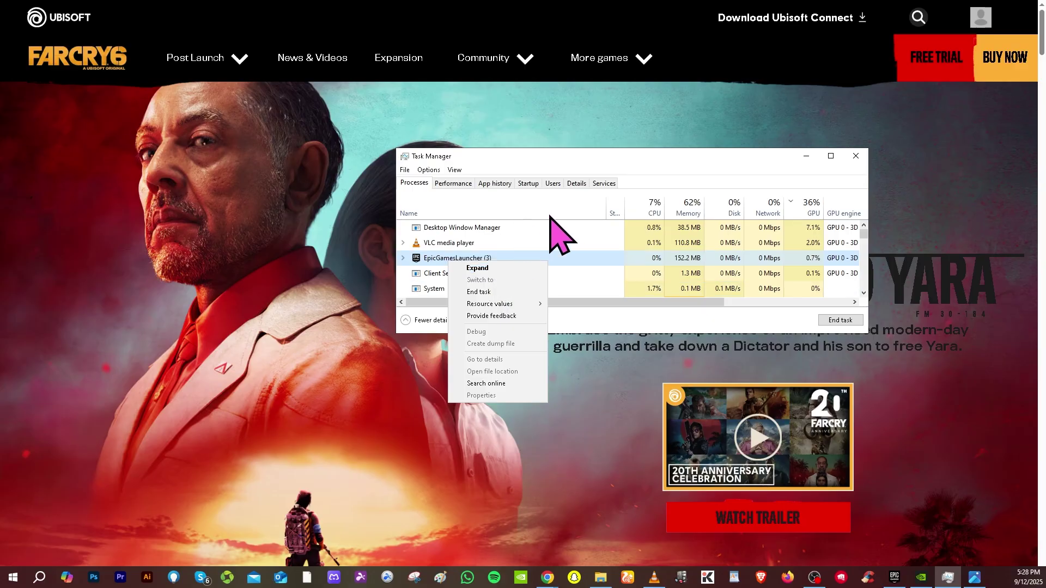
click(855, 156)
click(855, 156)
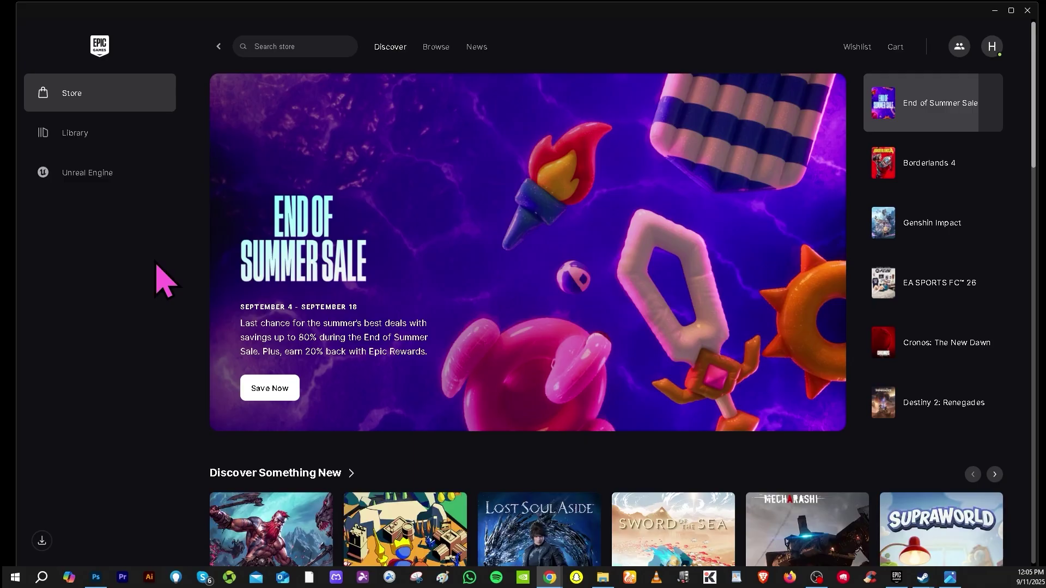
Switch the Epic Games Launcher from the Store to its empty Library
click(111, 144)
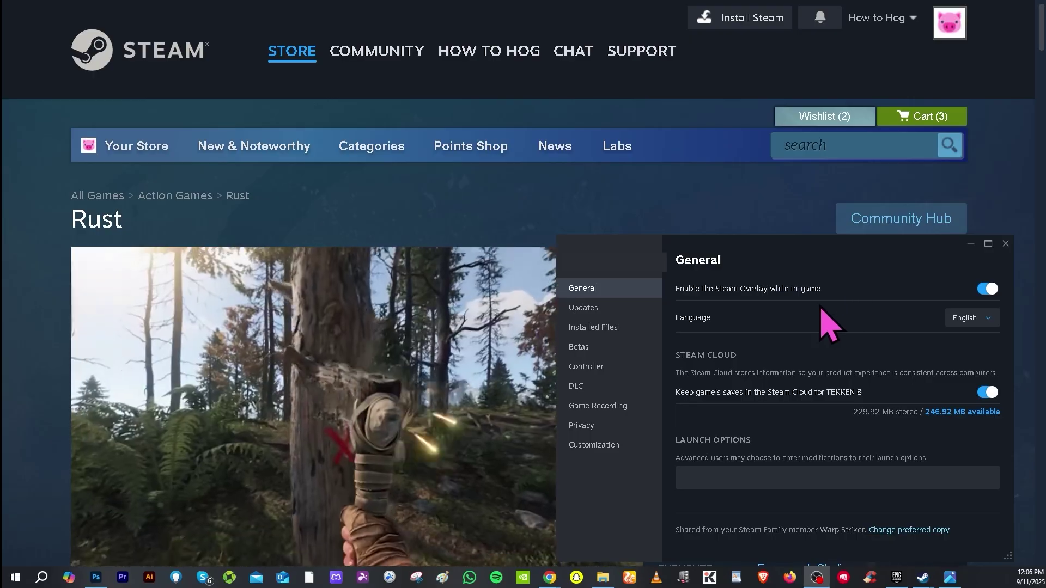
Run Verify integrity of game files from the game's Installed Files properties in Steam
click(598, 339)
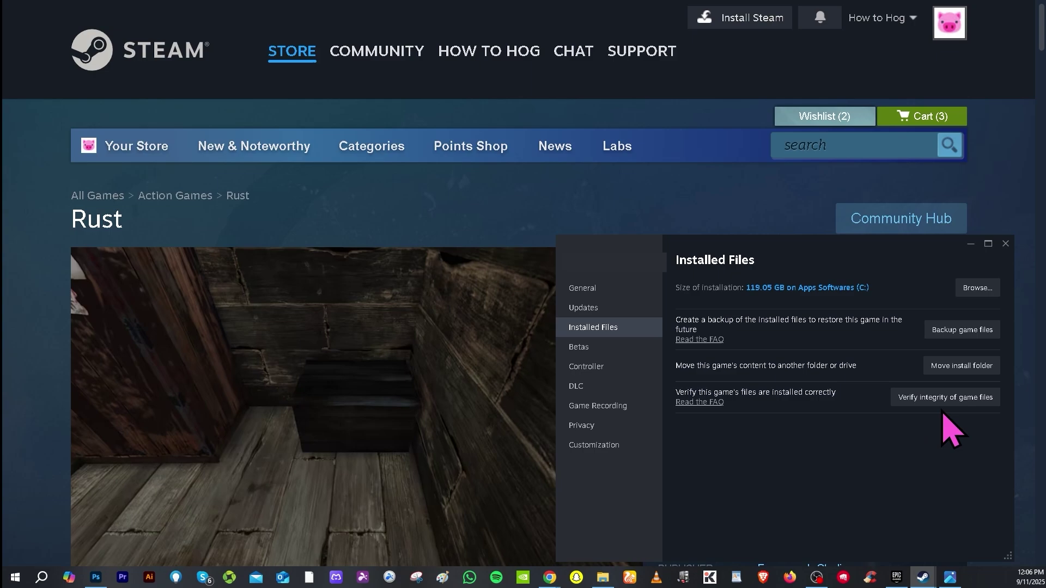
click(957, 404)
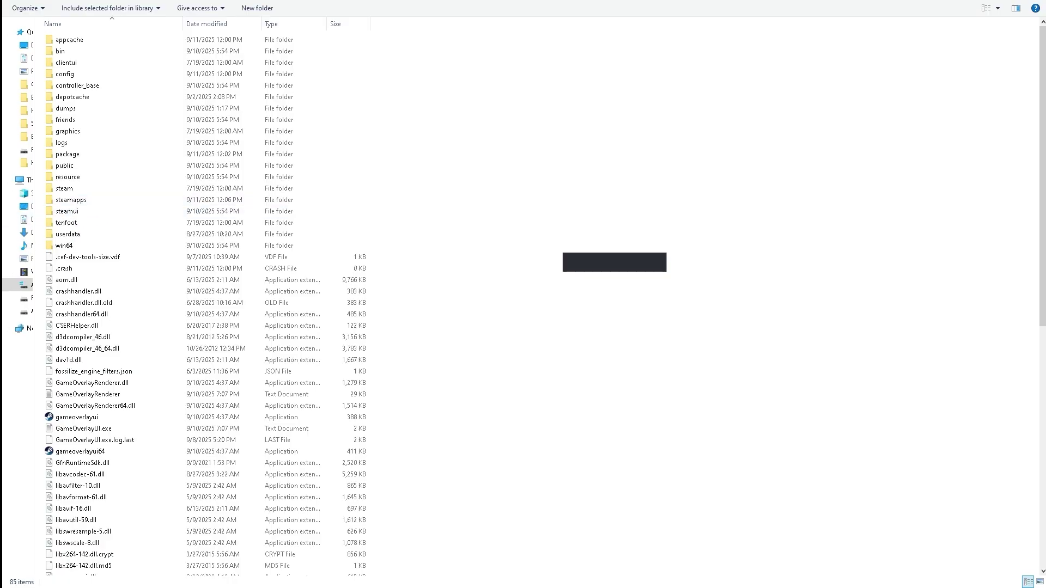
Open steamapps > common > Rust > EasyAntiCheat in File Explorer
double_click(66, 200)
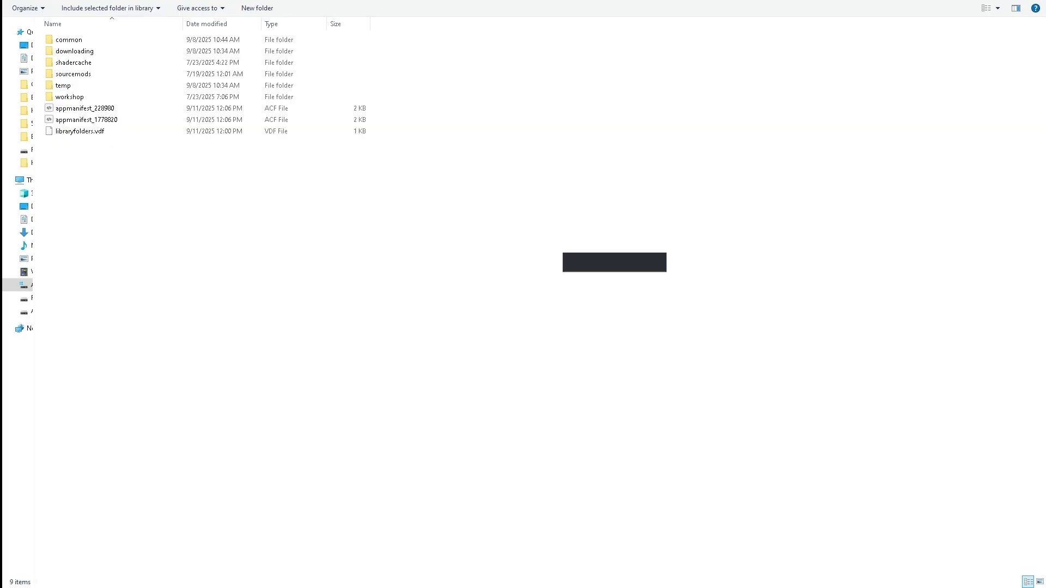
double_click(69, 39)
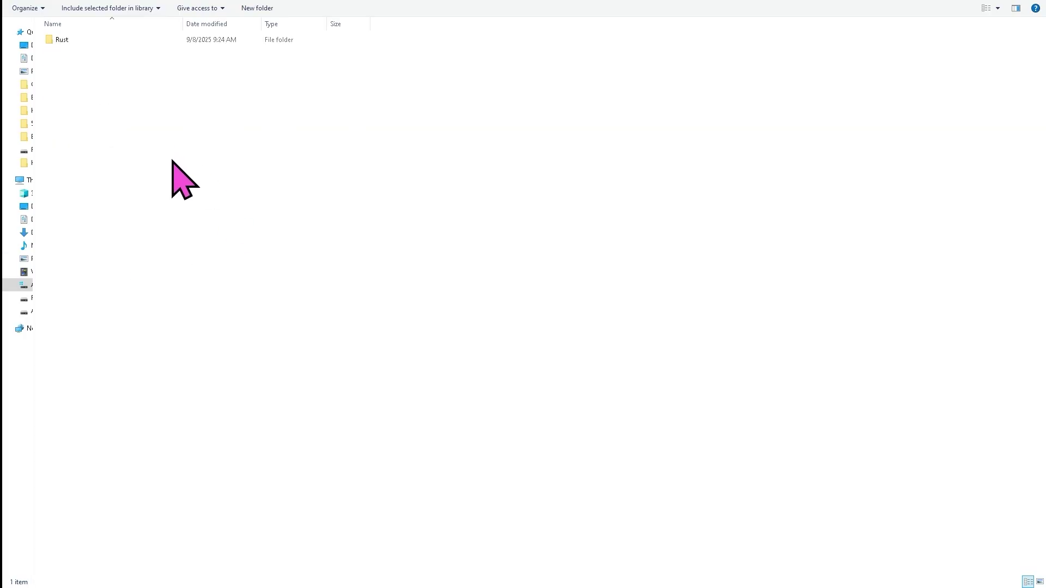
double_click(68, 41)
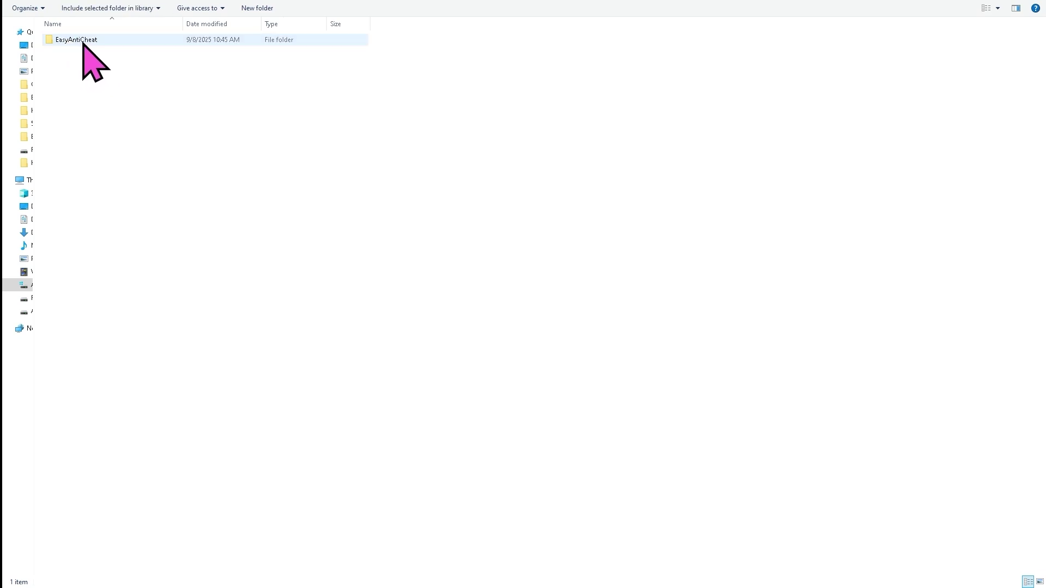
click(87, 42)
double_click(87, 42)
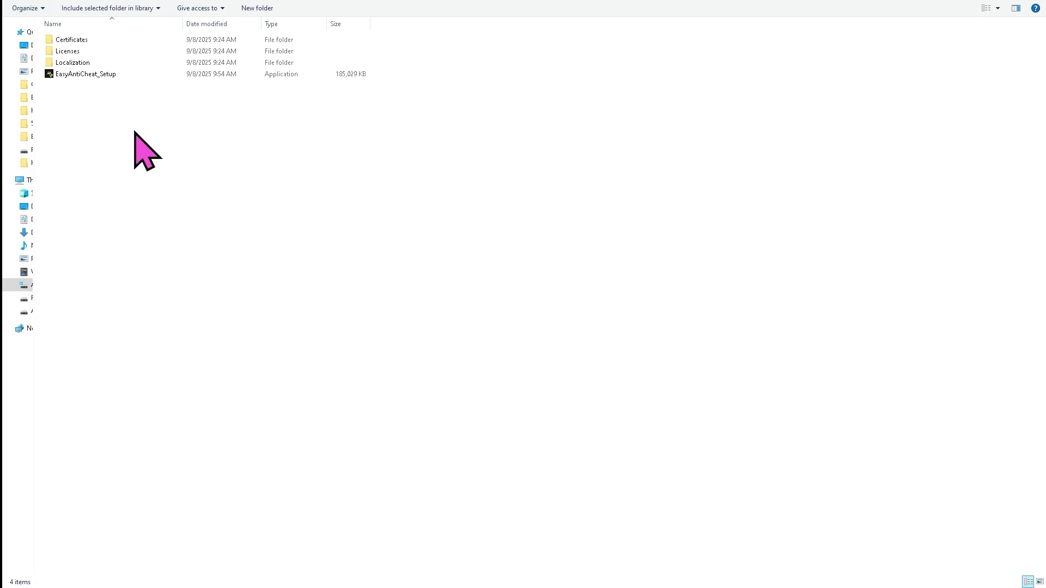
Run EasyAntiCheat_Setup as administrator
click(107, 74)
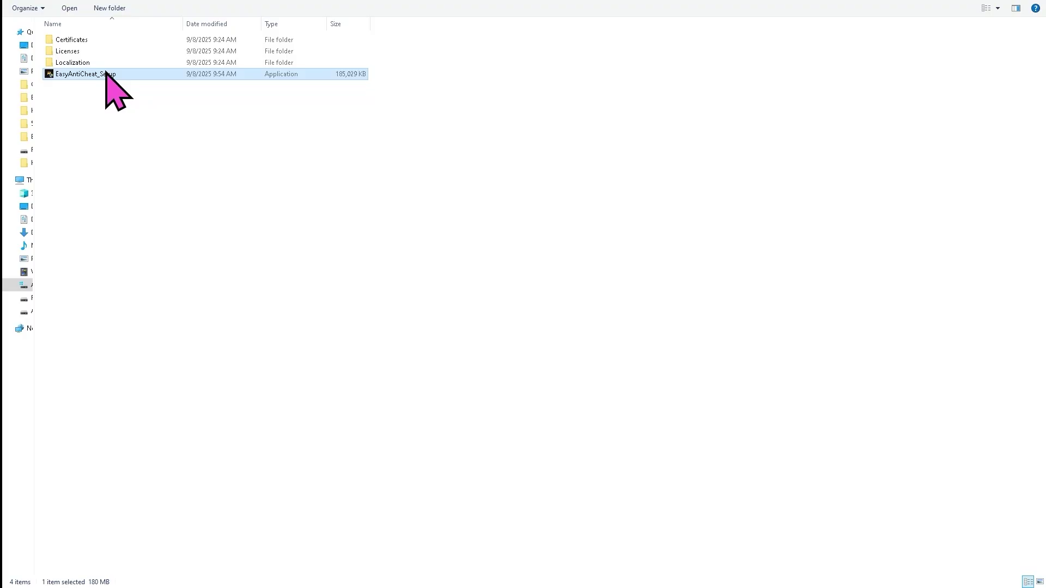
right_click(107, 74)
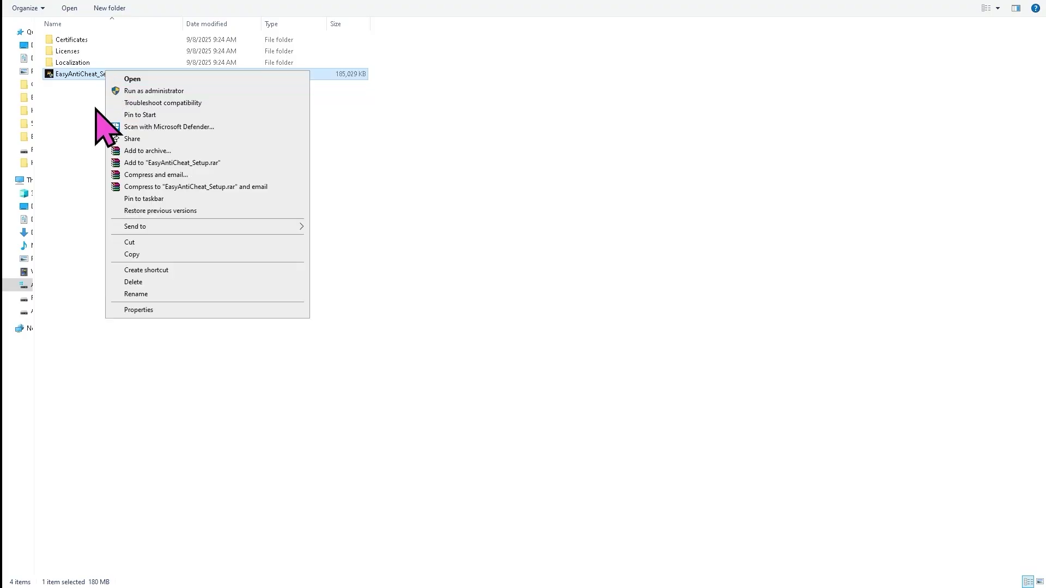
click(154, 91)
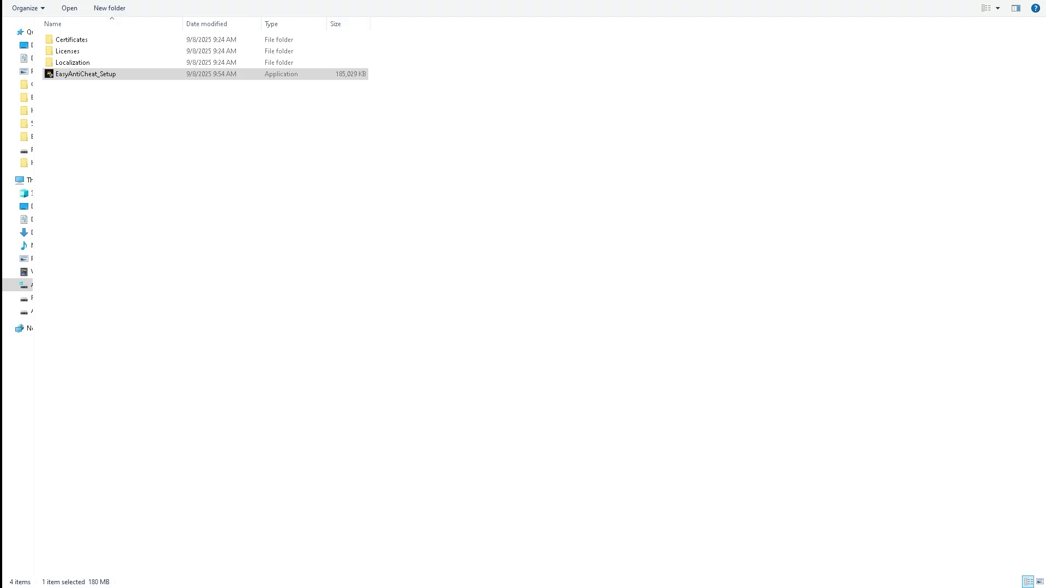
right_click(115, 75)
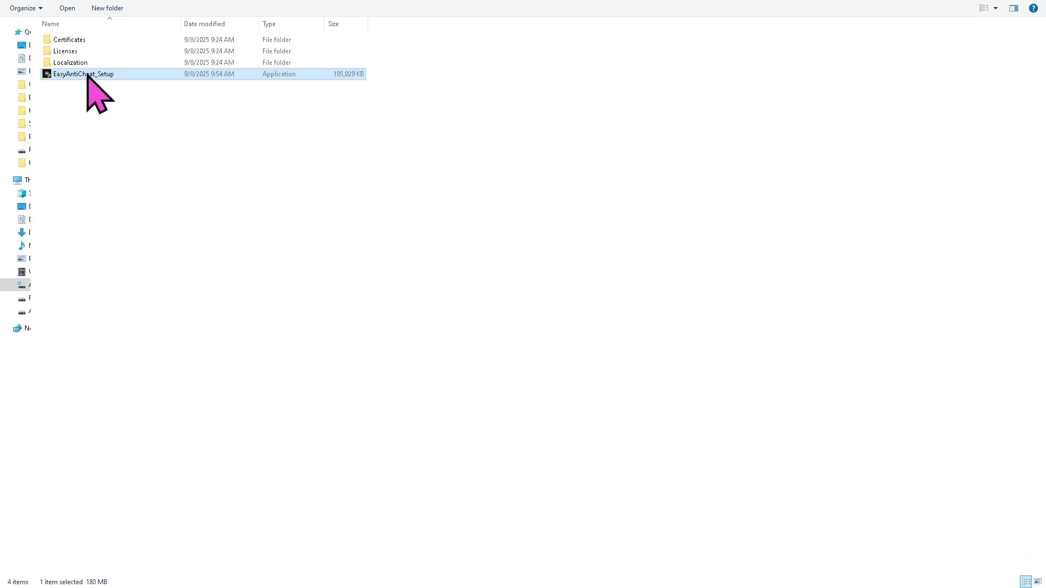
Enable Windows 8 compatibility mode in EasyAntiCheat_Setup's Properties Compatibility settings
right_click(87, 74)
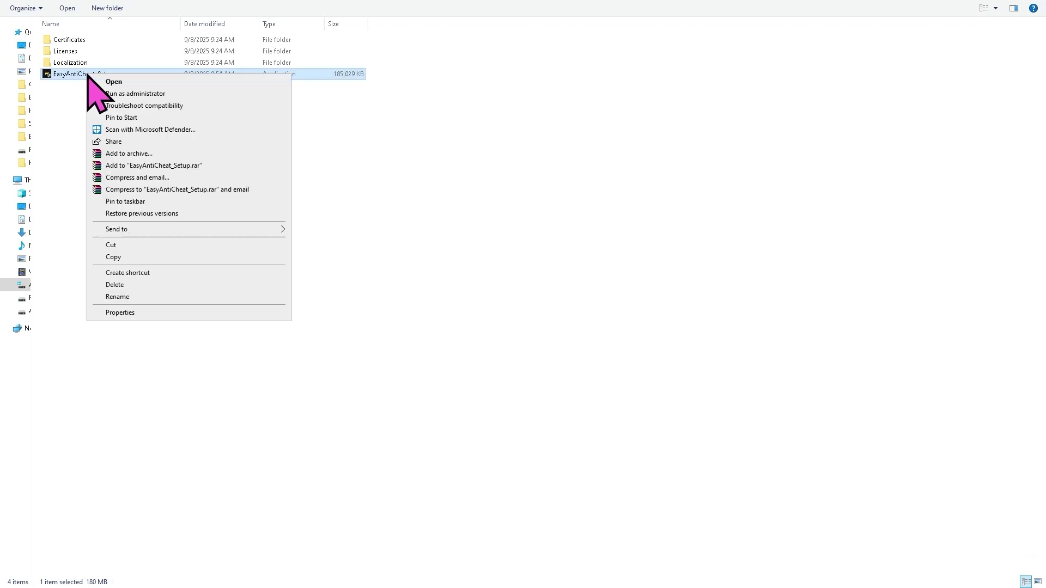
click(147, 315)
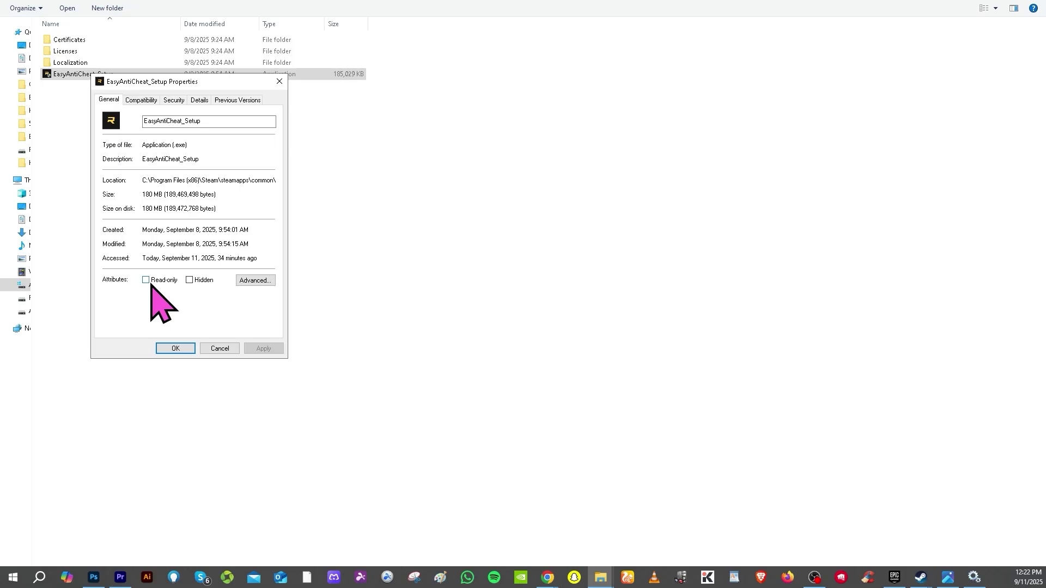
click(147, 101)
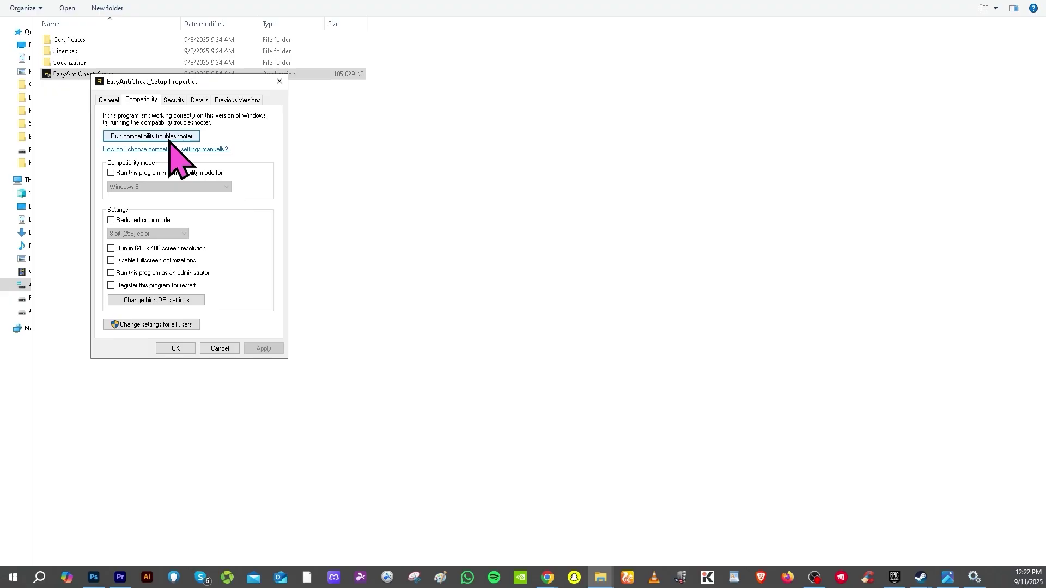
click(136, 137)
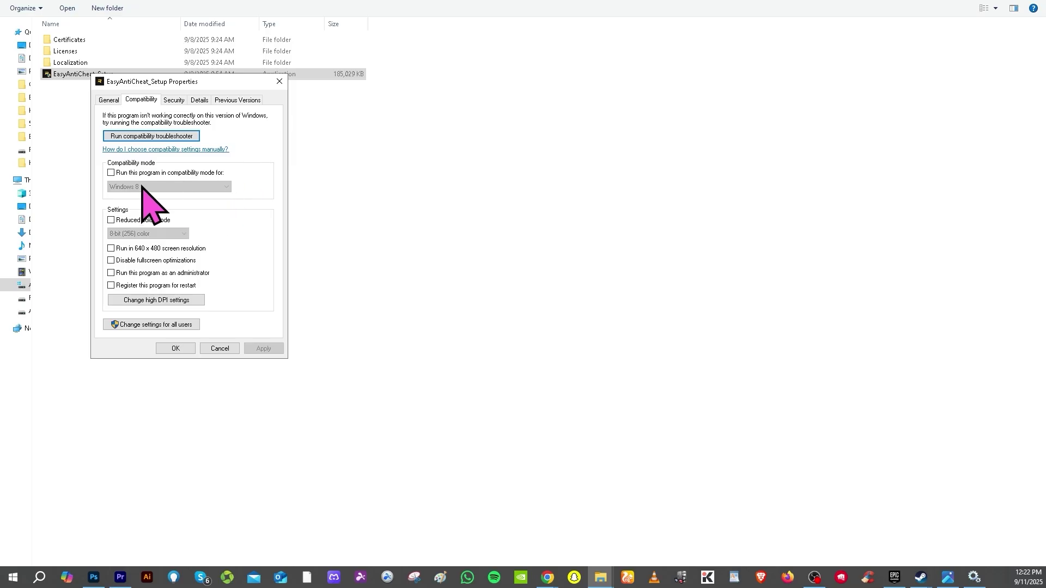
click(111, 173)
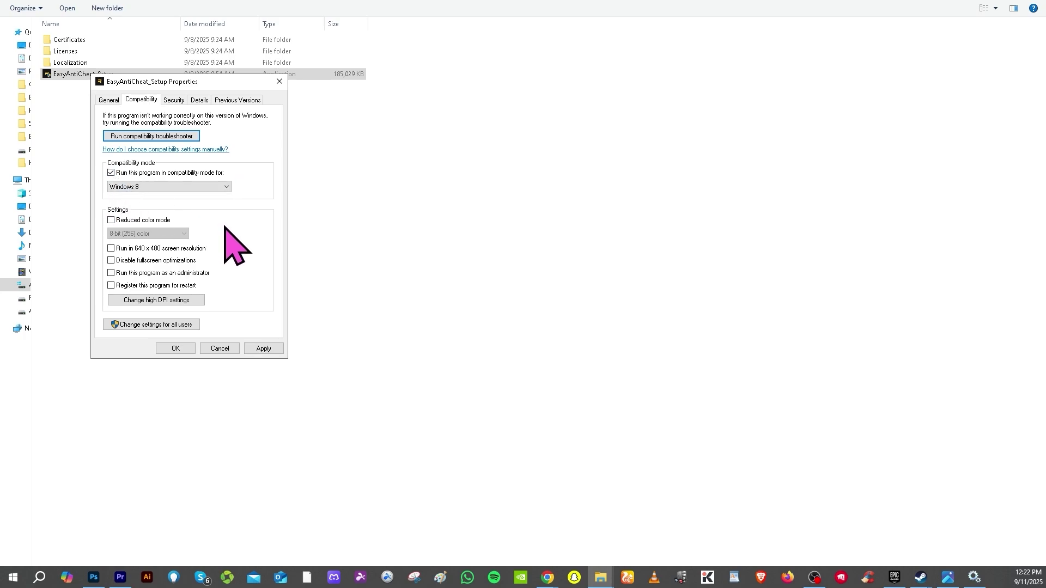
click(226, 187)
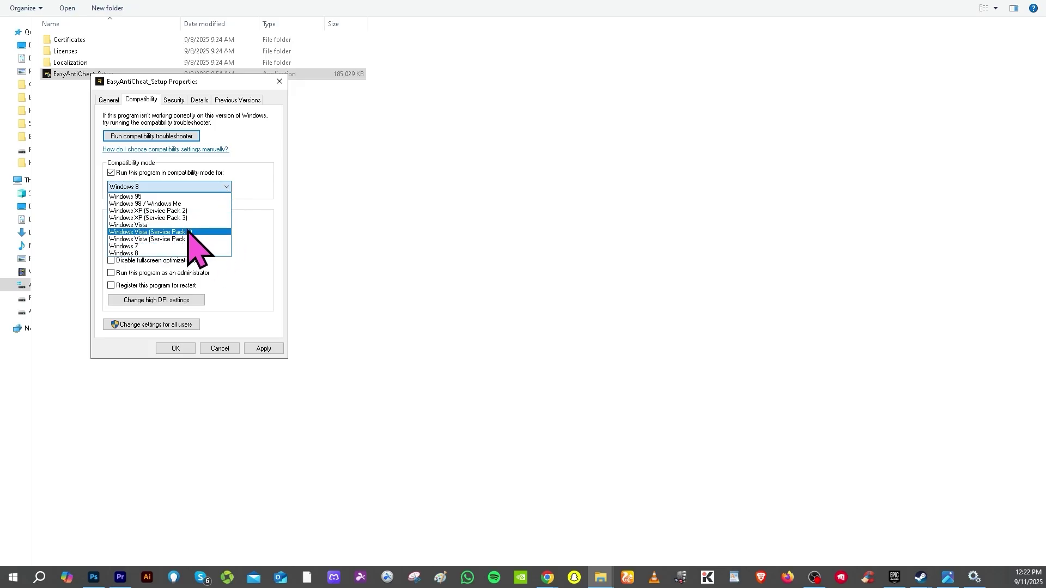
click(252, 204)
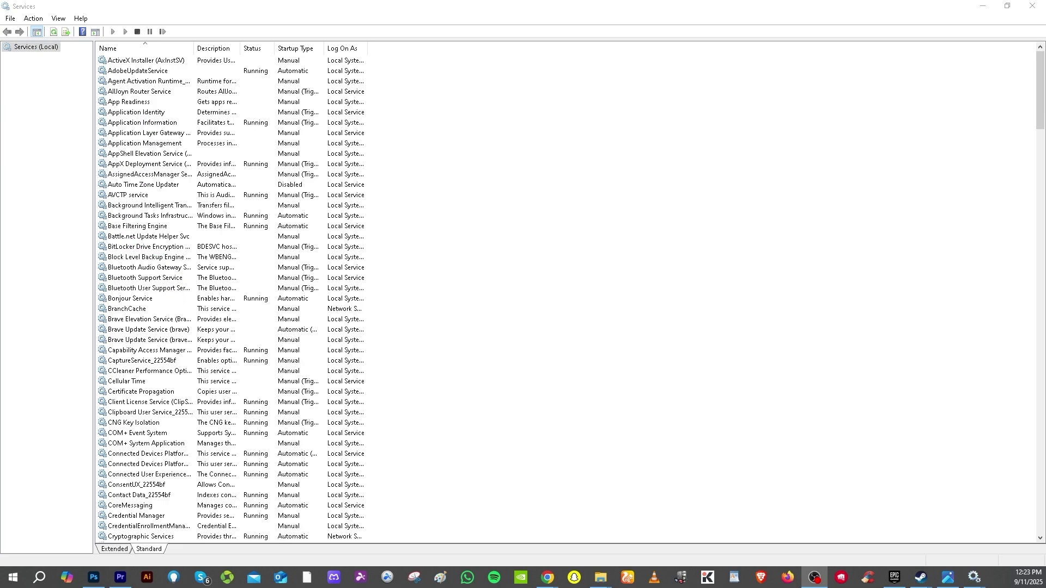
Change Epic Online Services' startup type from Manual to Automatic in its Properties
scroll(207, 248, down, 20)
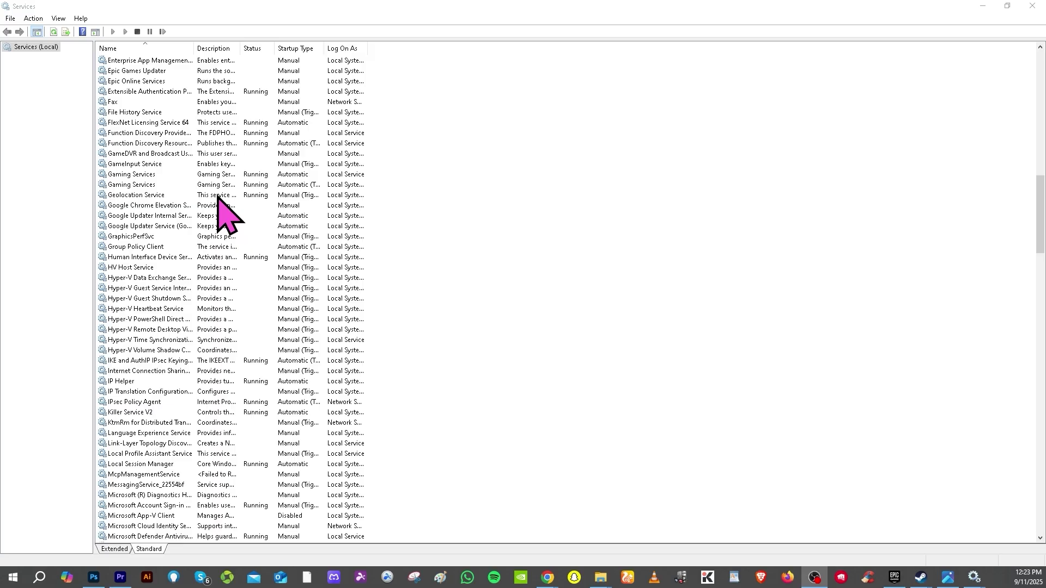
right_click(143, 80)
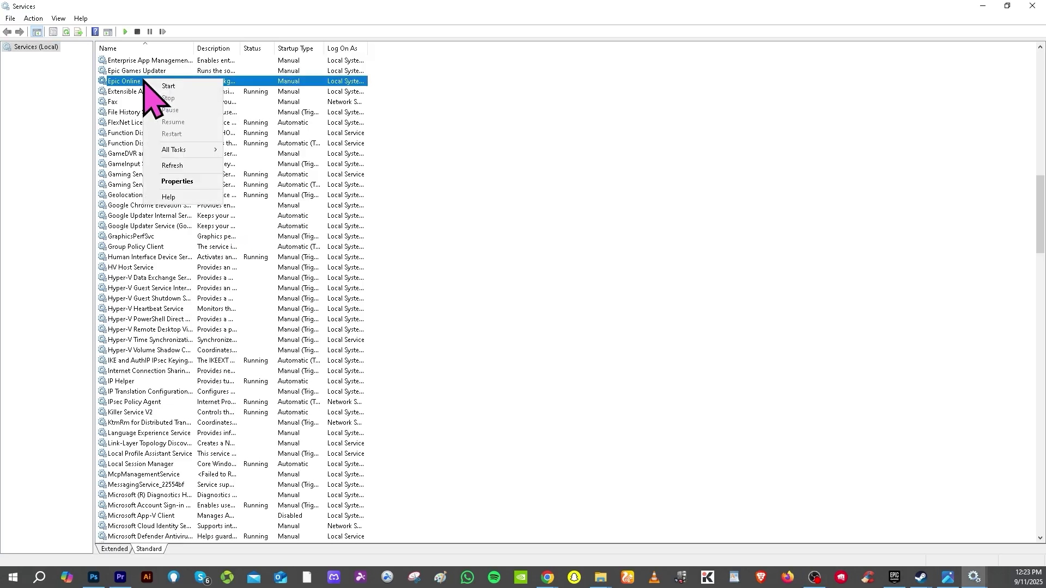
click(183, 181)
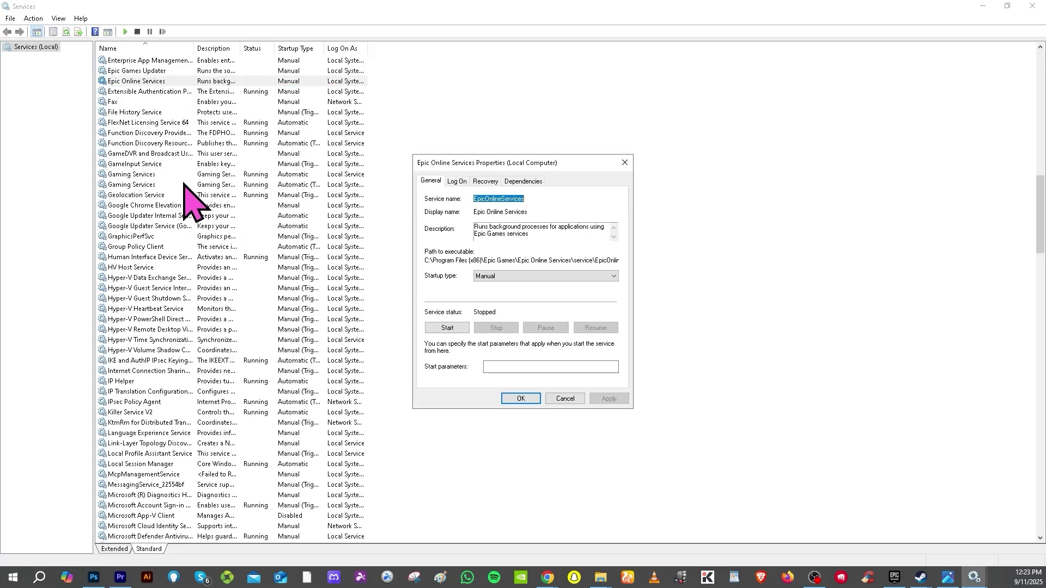
click(535, 276)
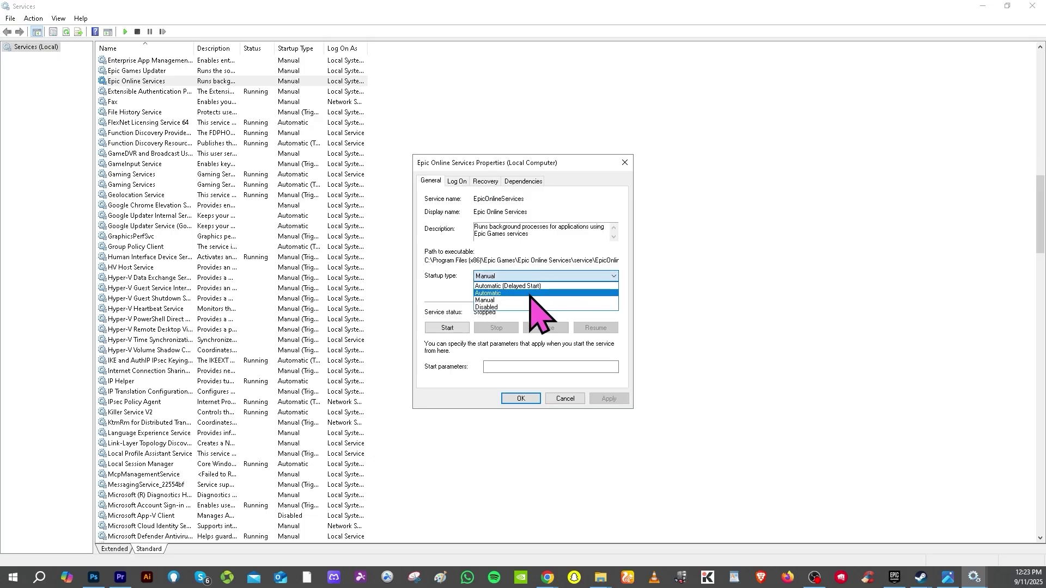
click(537, 293)
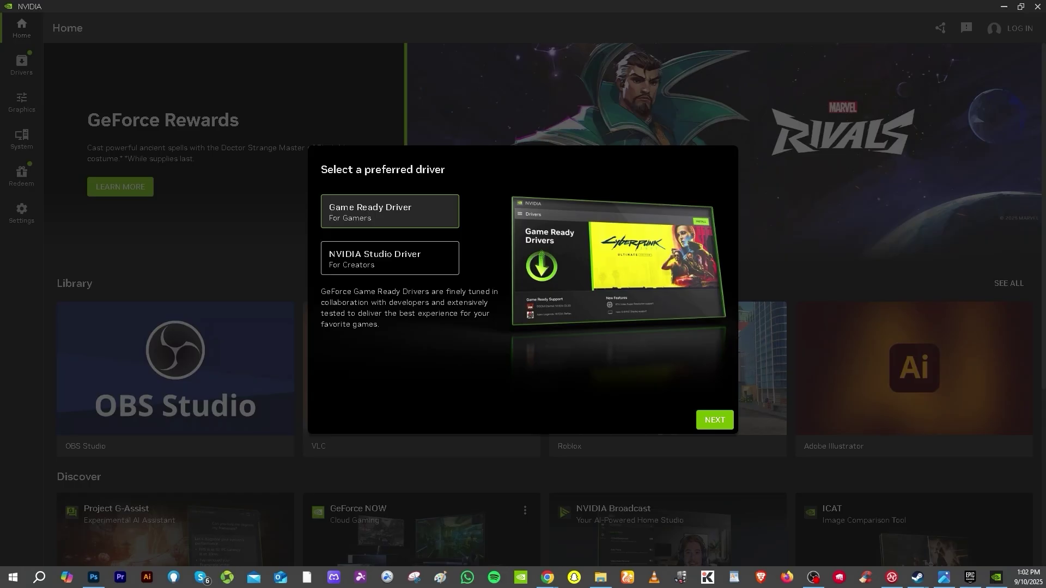
Open Windows Settings with Win+I and go to Update & Security
key(super+i)
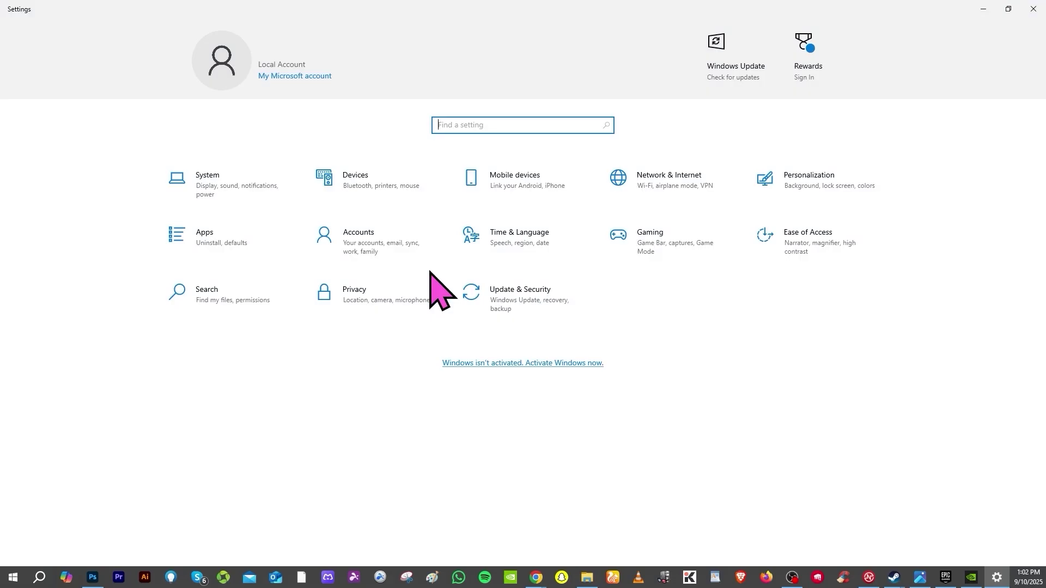
click(526, 300)
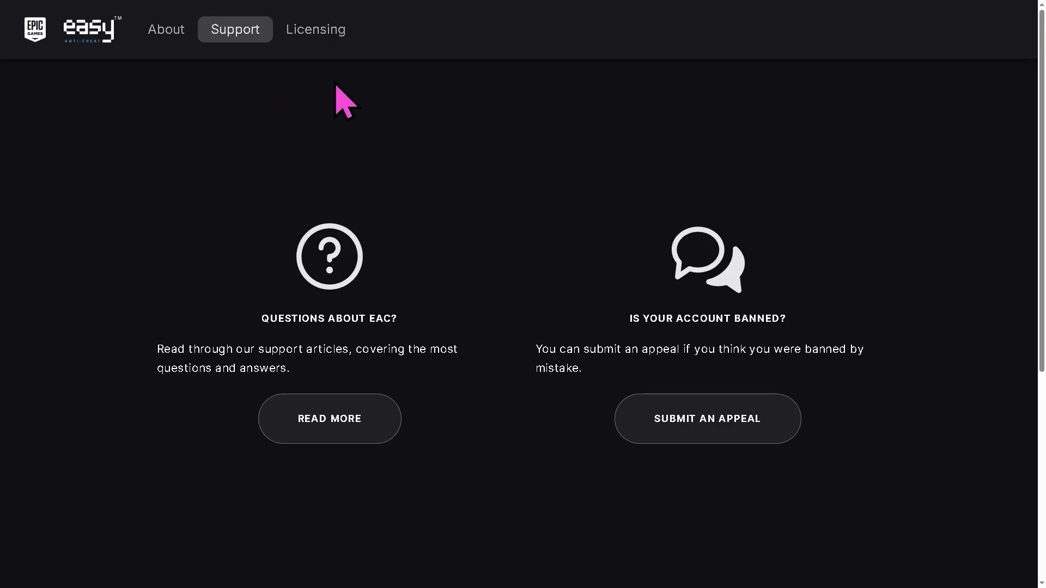
Open easy.ac's Support section and READ MORE under 'Questions about EAC?'
click(237, 30)
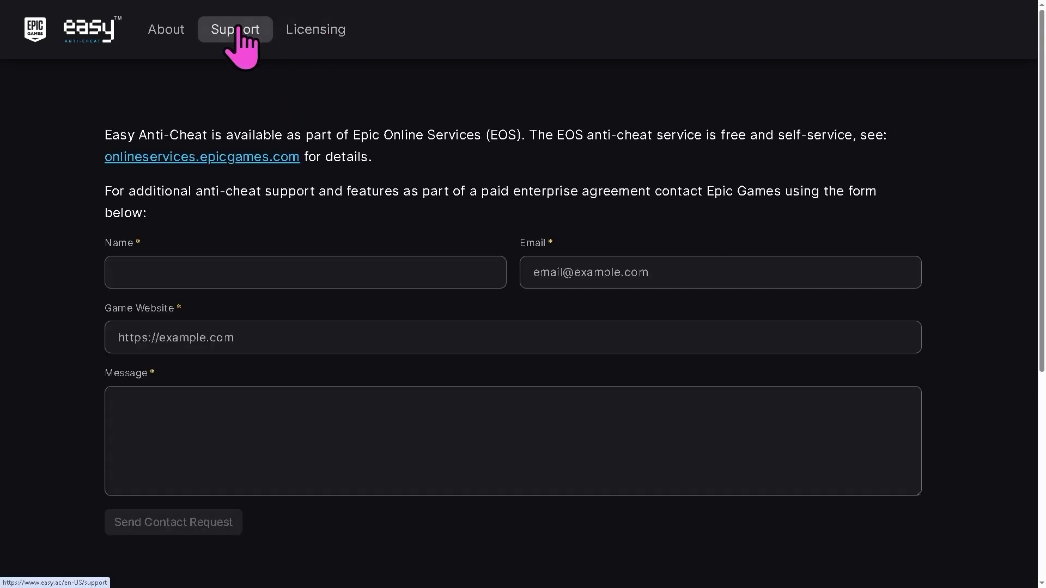
click(239, 33)
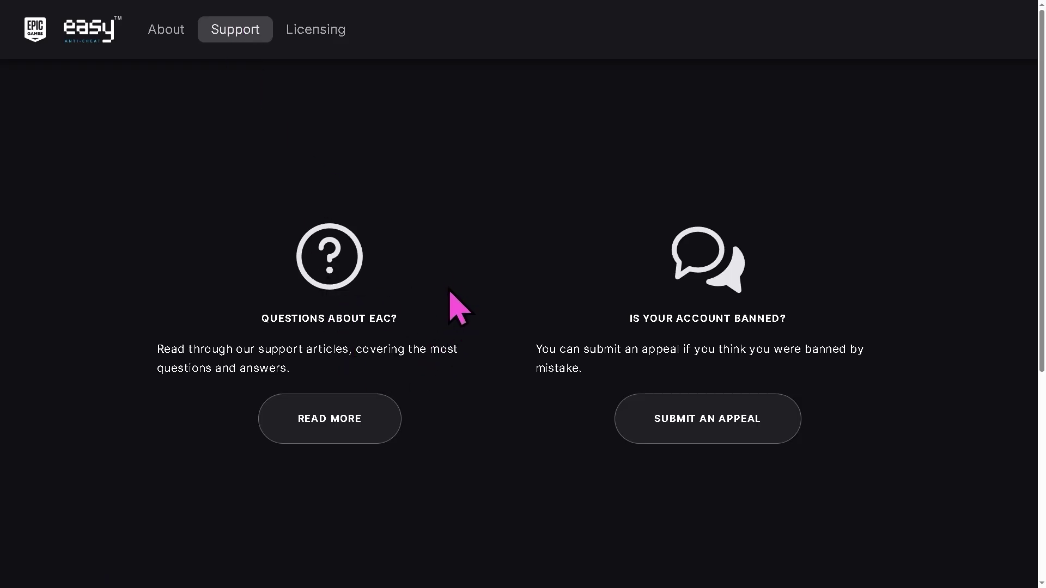
click(359, 431)
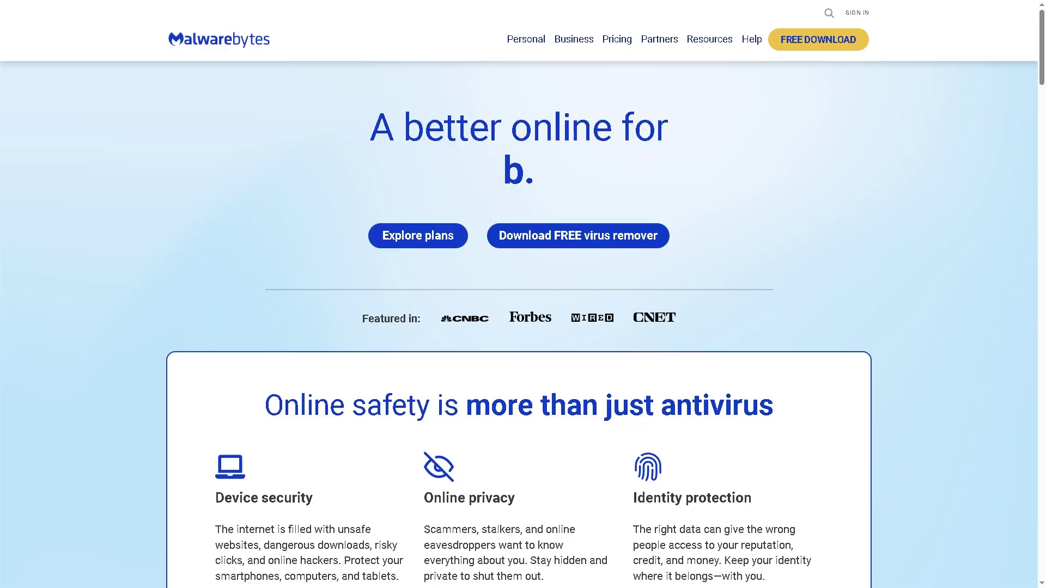
Zoom in on the Malwarebytes home page
key(ctrl+plus)
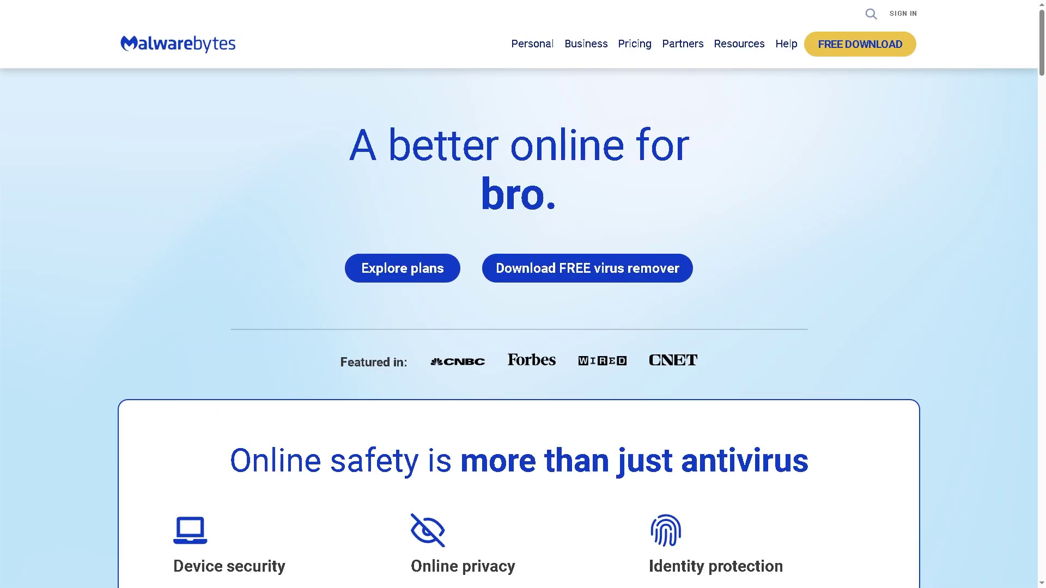